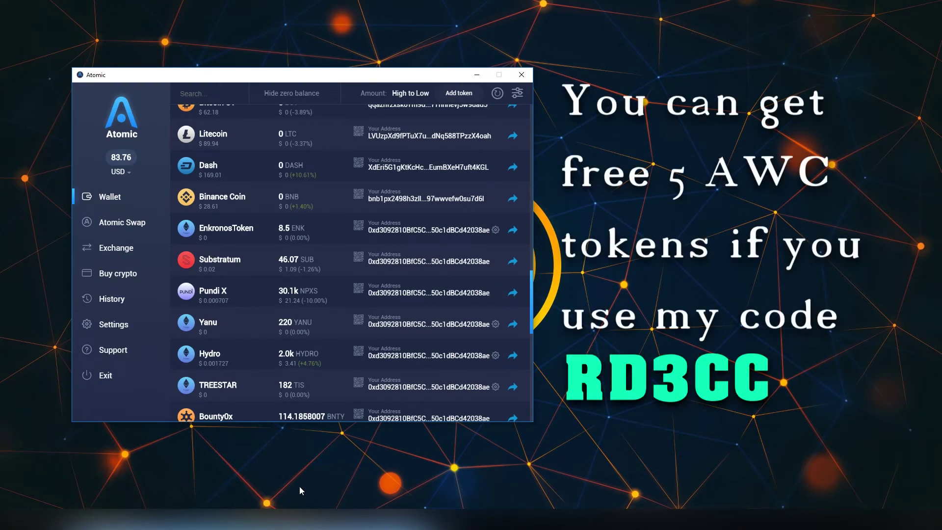
Copy the wallet's Ethereum address from an ERC-20 token in Atomic Wallet's coin list
scroll(277, 362, up, 10)
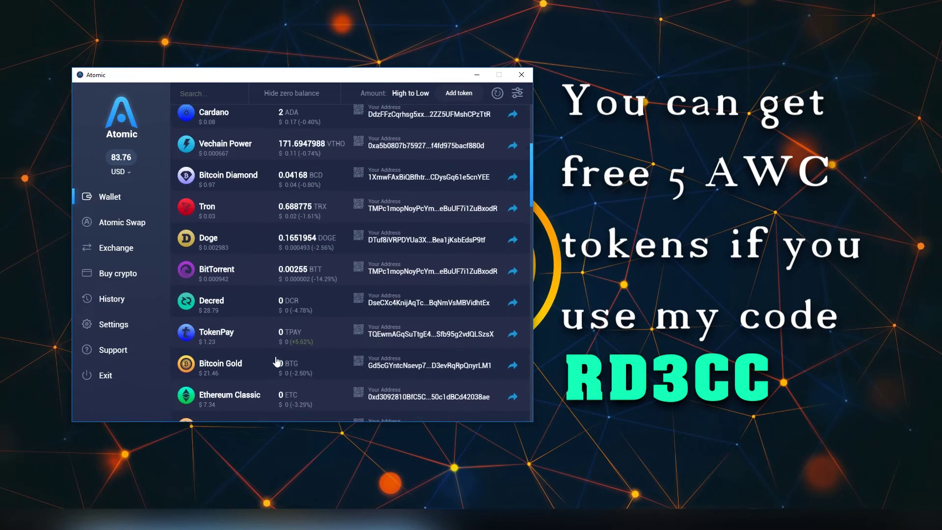
scroll(277, 362, up, 5)
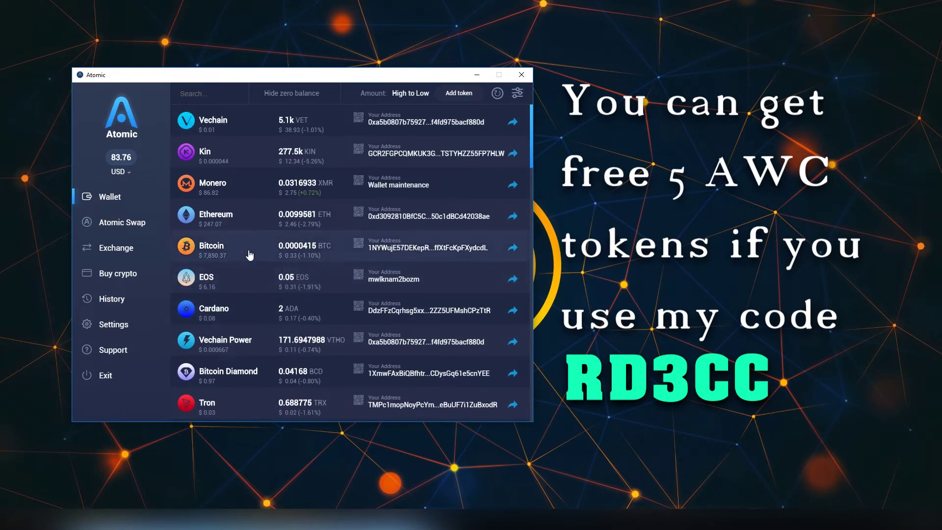
scroll(251, 254, down, 4)
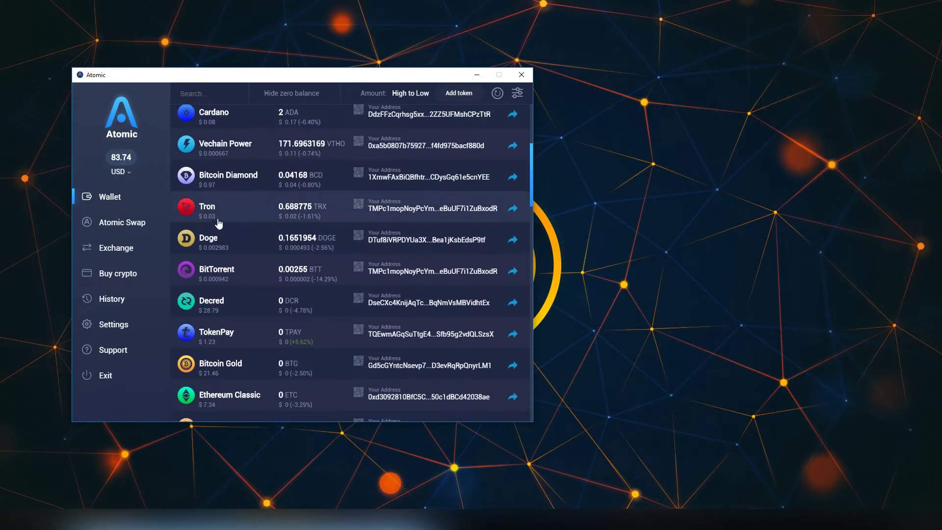
scroll(327, 261, down, 1)
scroll(329, 259, down, 6)
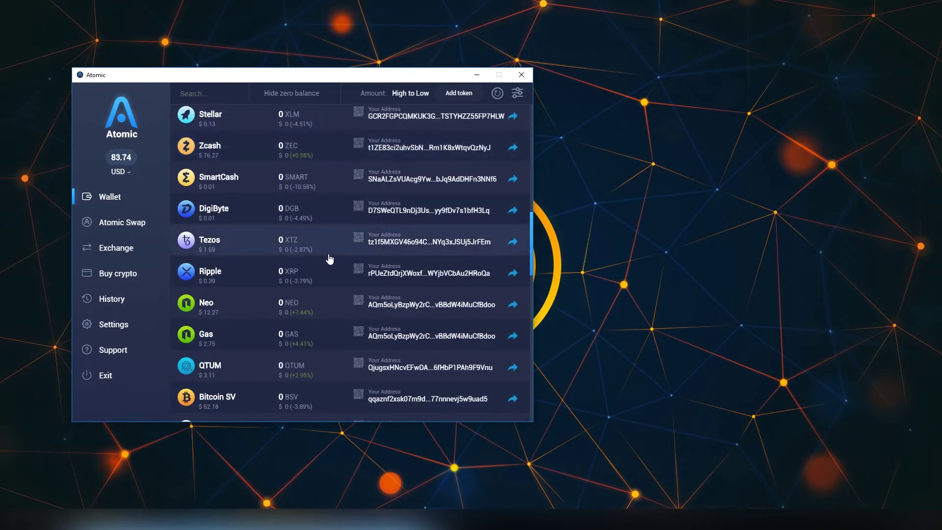
scroll(328, 258, down, 13)
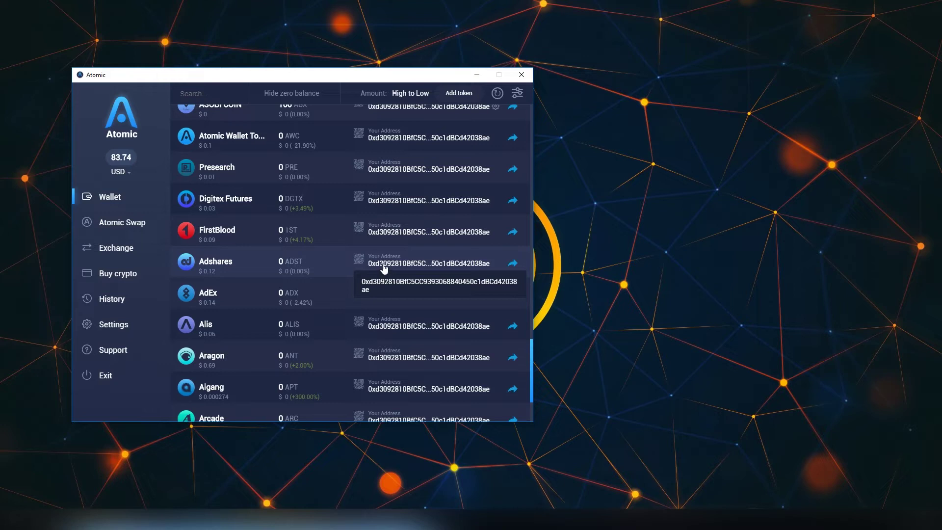
click(384, 265)
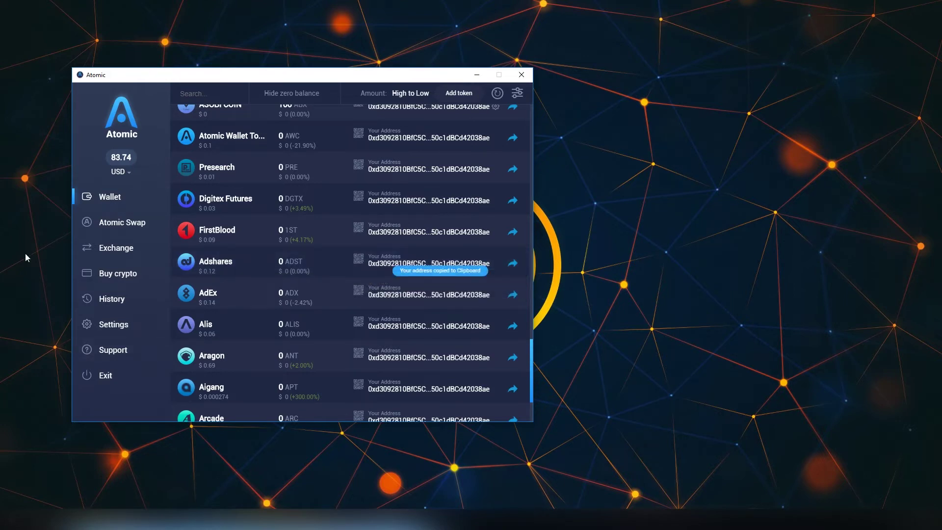
Paste the copied wallet address into Etherscan's search box and look it up
key(alt+Tab)
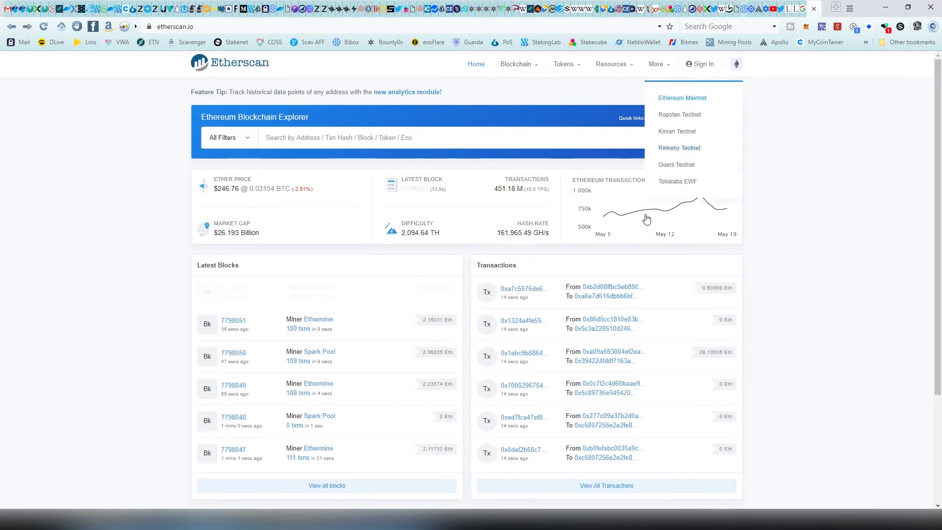
right_click(290, 142)
click(313, 216)
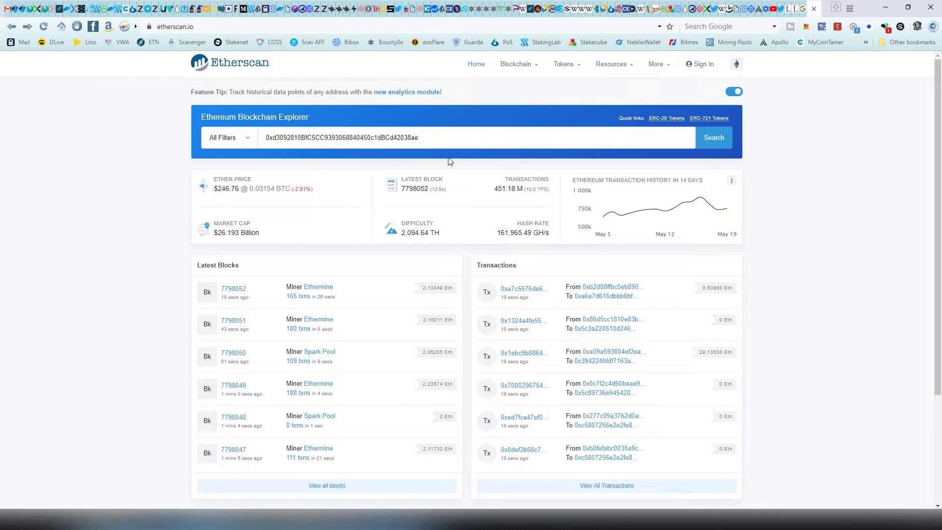
click(718, 145)
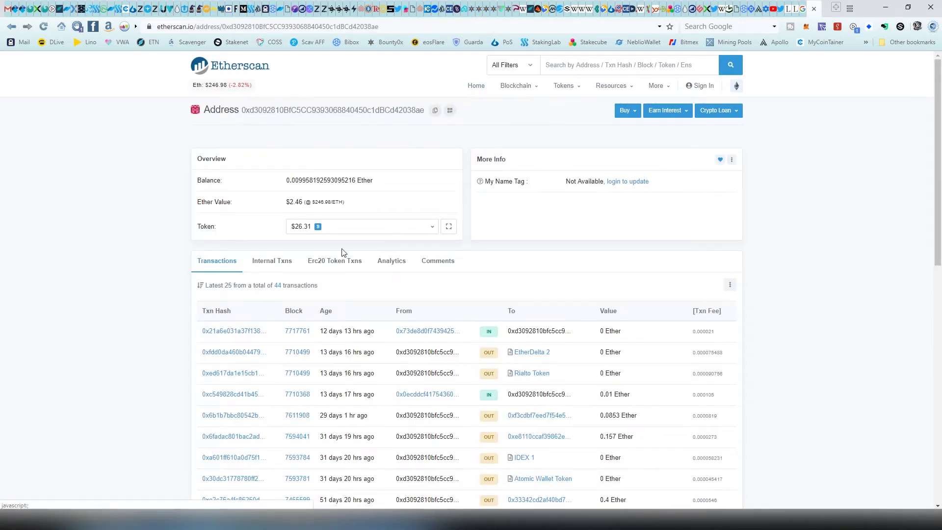
Review the ERC-20 token transfers and internal transactions, then the full 10-token holdings list
scroll(342, 253, down, 1)
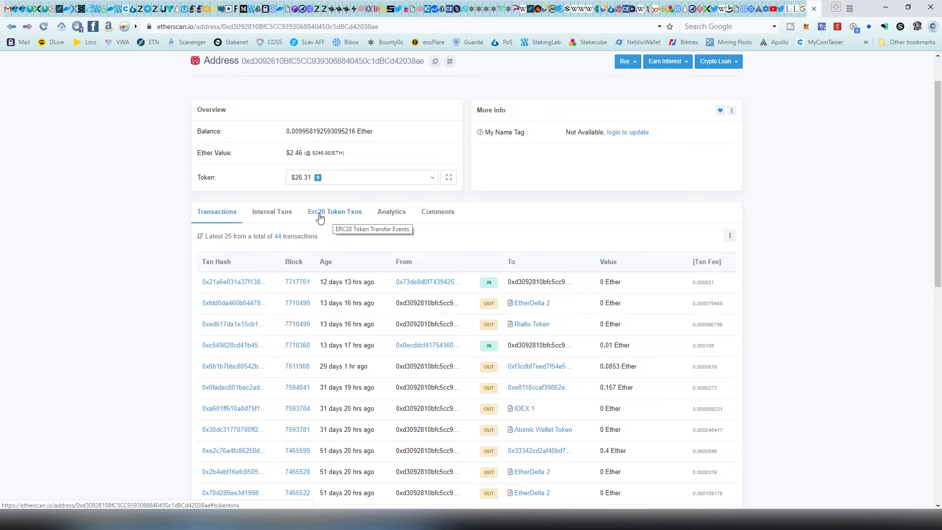
click(329, 220)
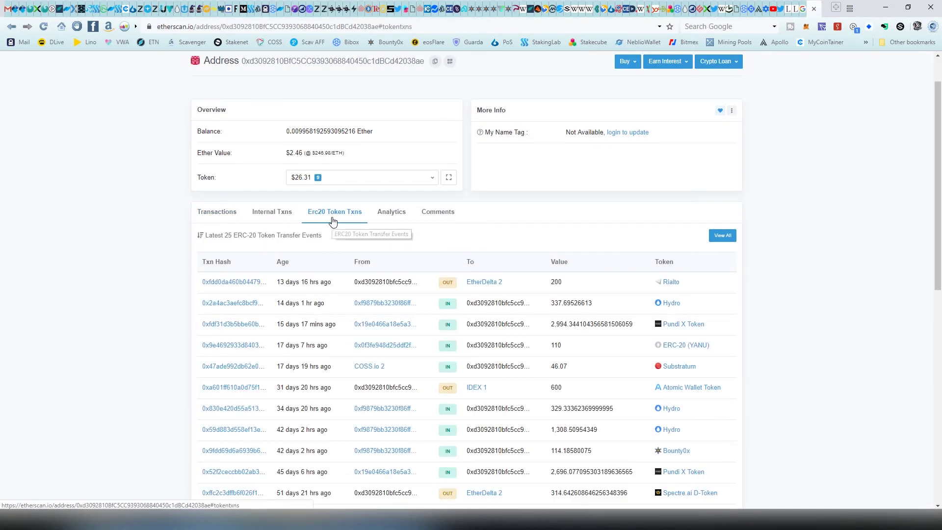
click(278, 217)
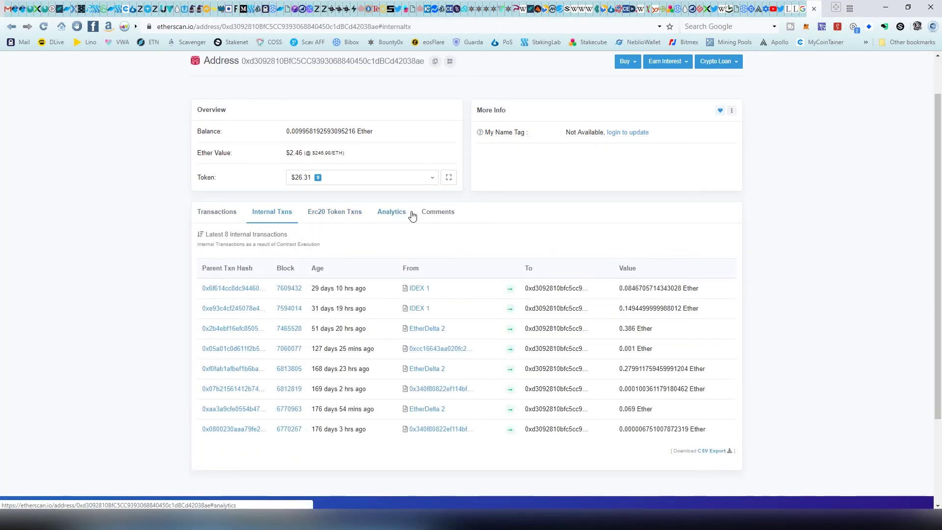
click(449, 178)
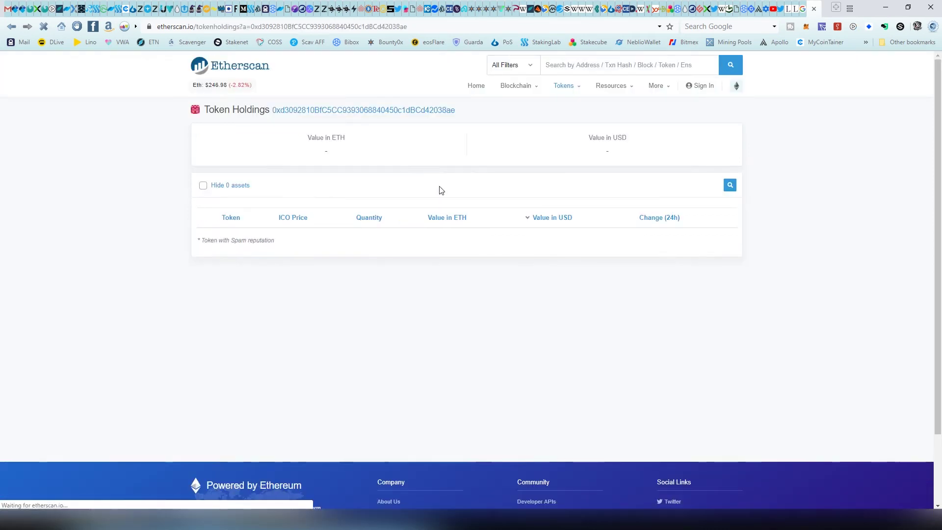
scroll(378, 202, down, 1)
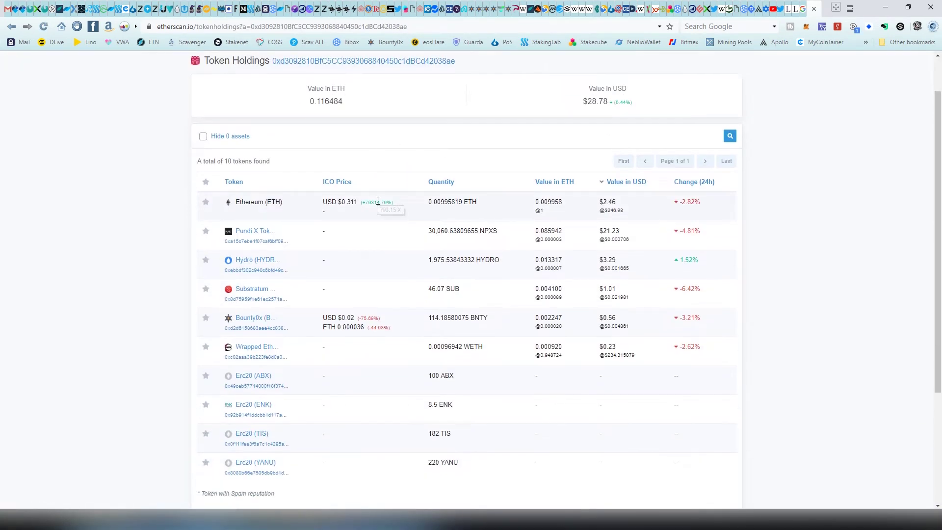
scroll(377, 201, down, 1)
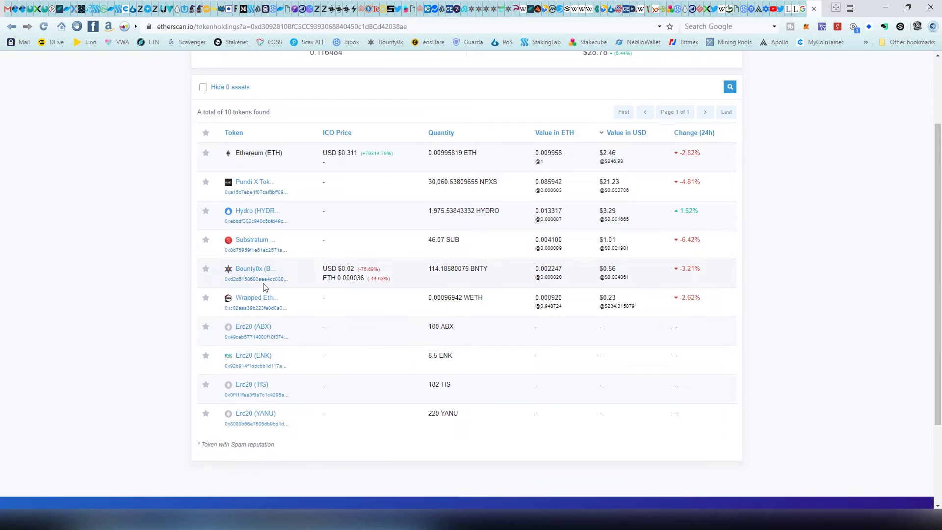
scroll(263, 287, up, 2)
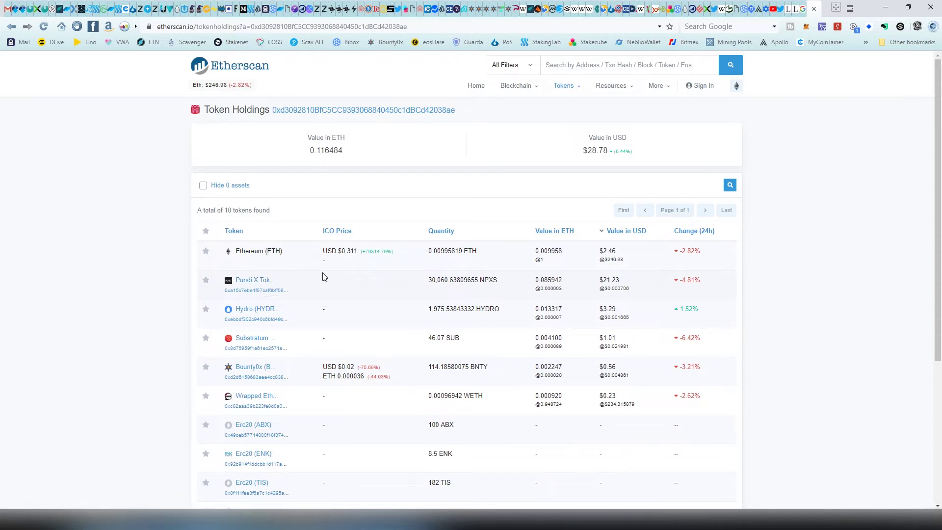
scroll(323, 277, down, 2)
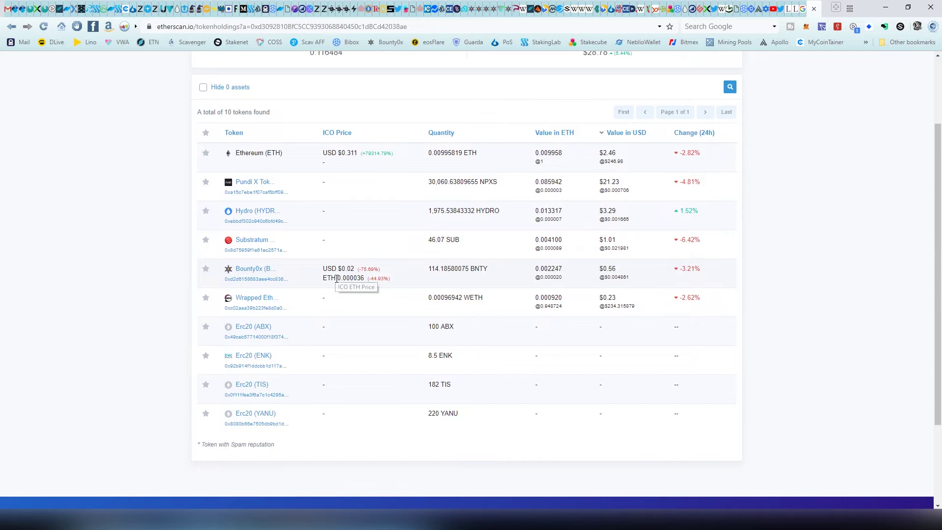
scroll(335, 278, up, 1)
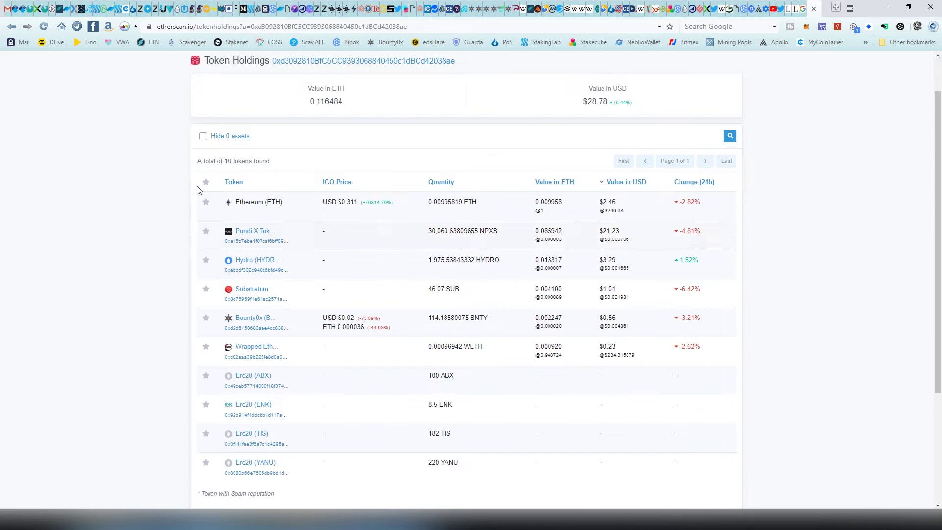
scroll(308, 299, down, 2)
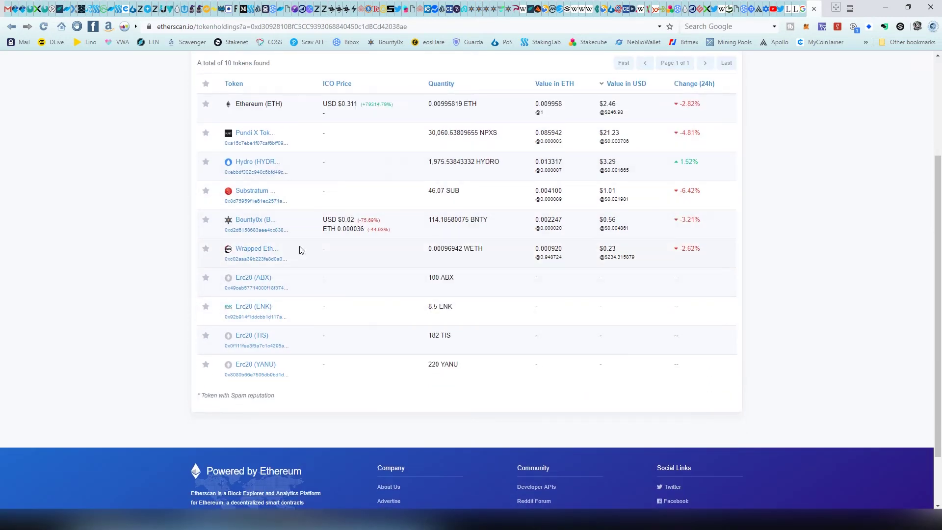
Compare Atomic Wallet's token list with the Etherscan holdings, then return to the Etherscan page
click(395, 524)
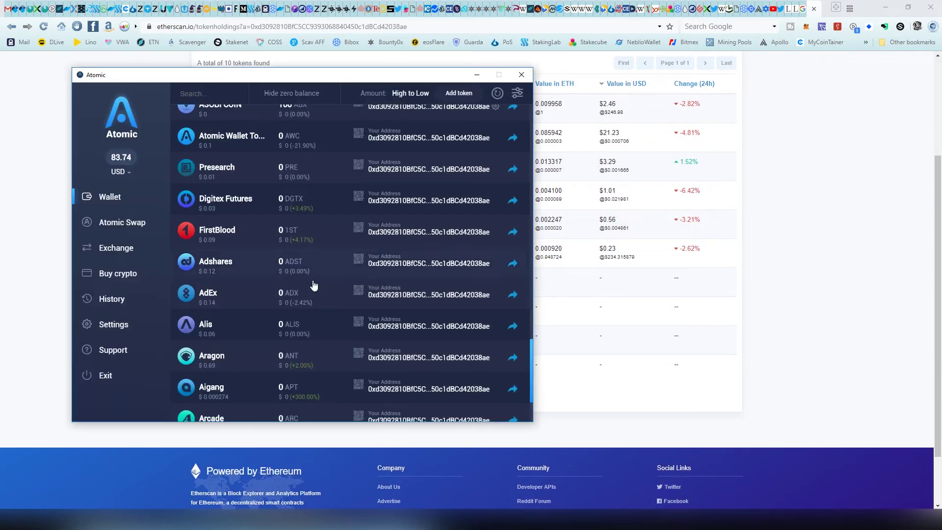
scroll(320, 285, down, 3)
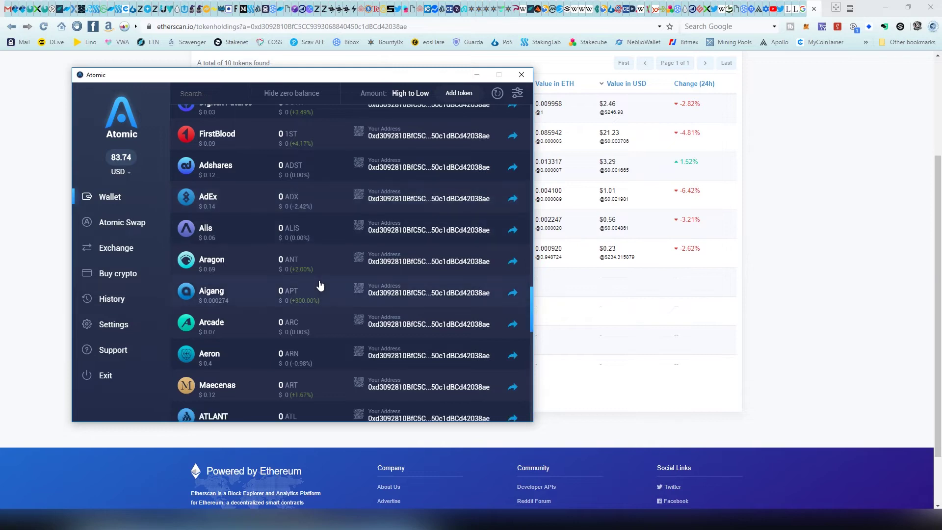
scroll(320, 285, up, 4)
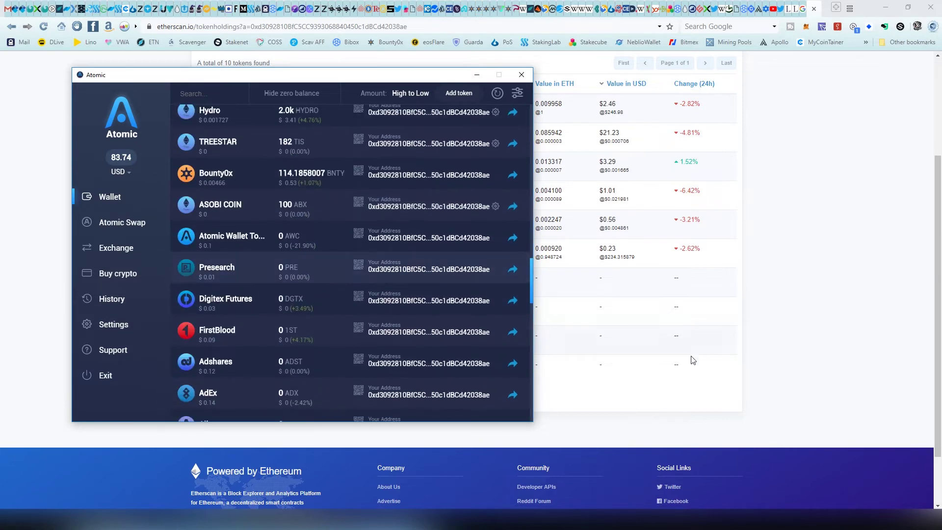
click(718, 364)
scroll(658, 353, up, 3)
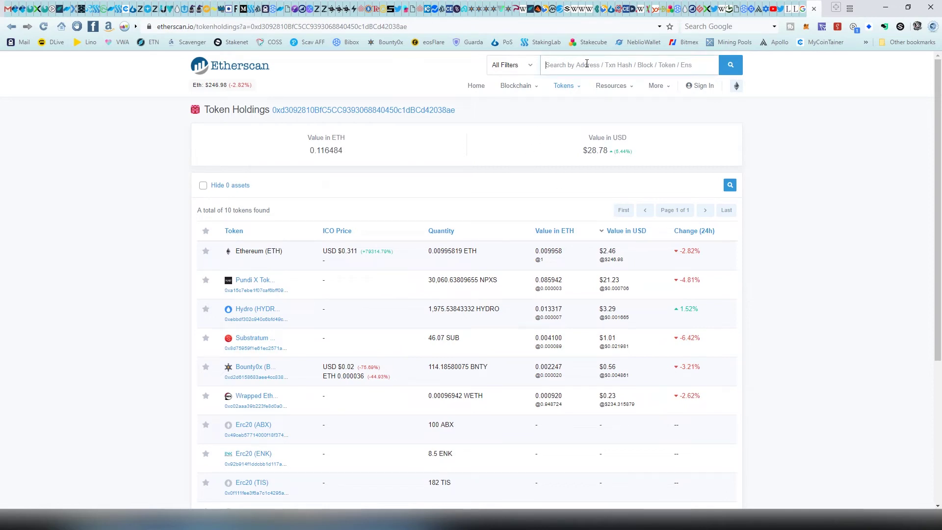
Search 'ban' on Etherscan and open the BananaCoin Extended (BCO) token page
text(bana)
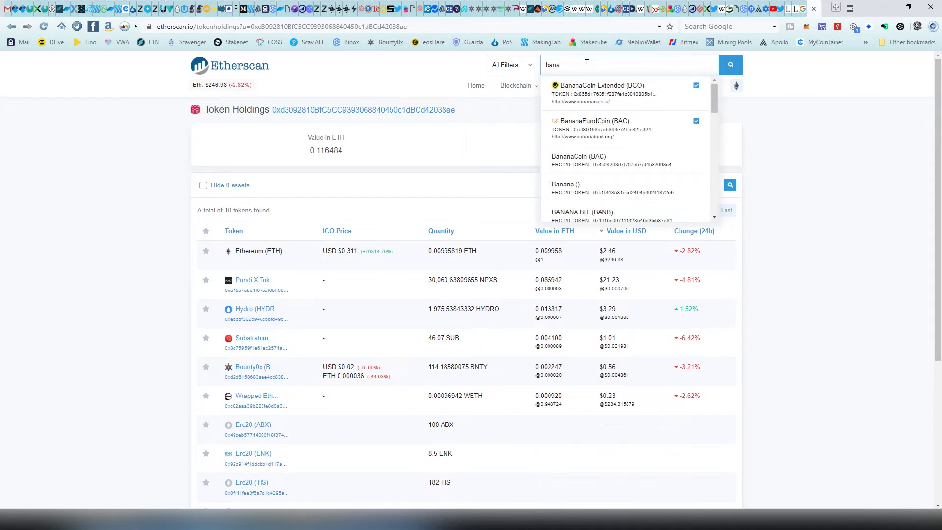
click(594, 97)
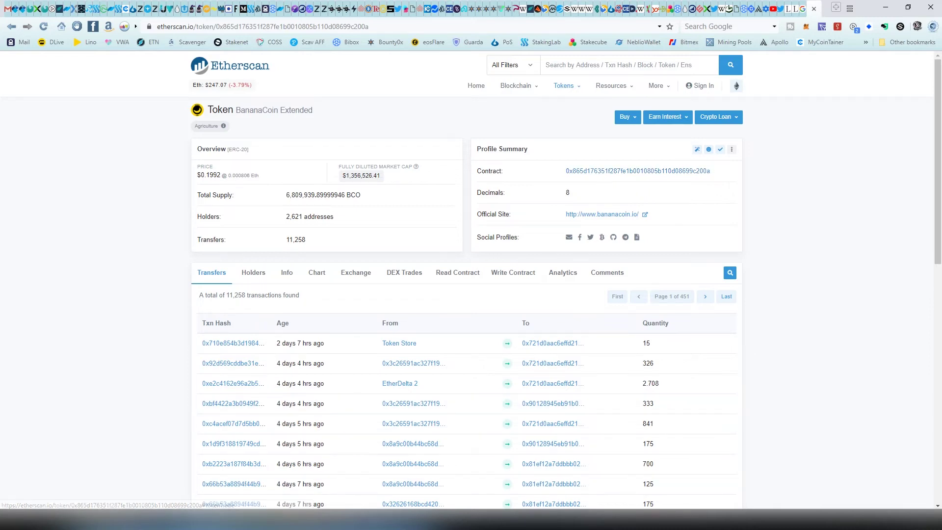
Paste the BCO contract address into Atomic Wallet's custom token form and add it with 8 decimals
click(384, 524)
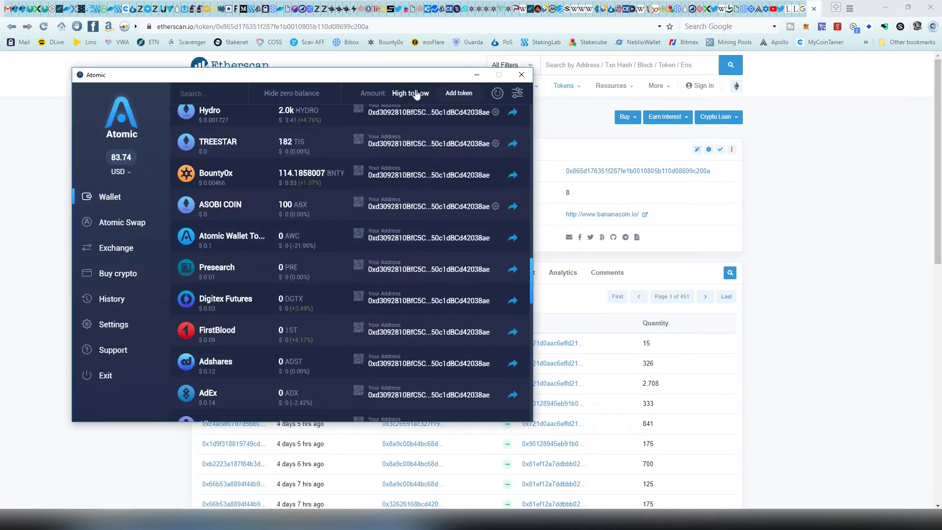
click(468, 96)
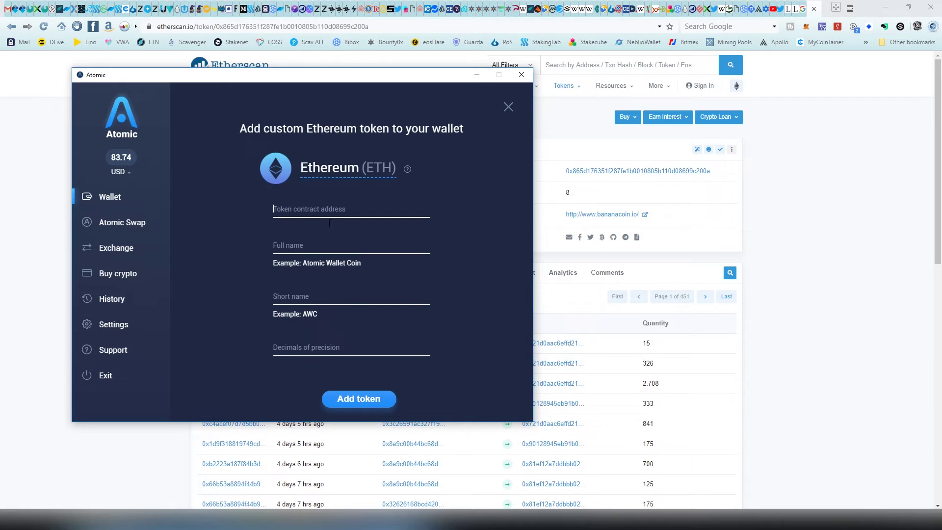
key(ctrl+v)
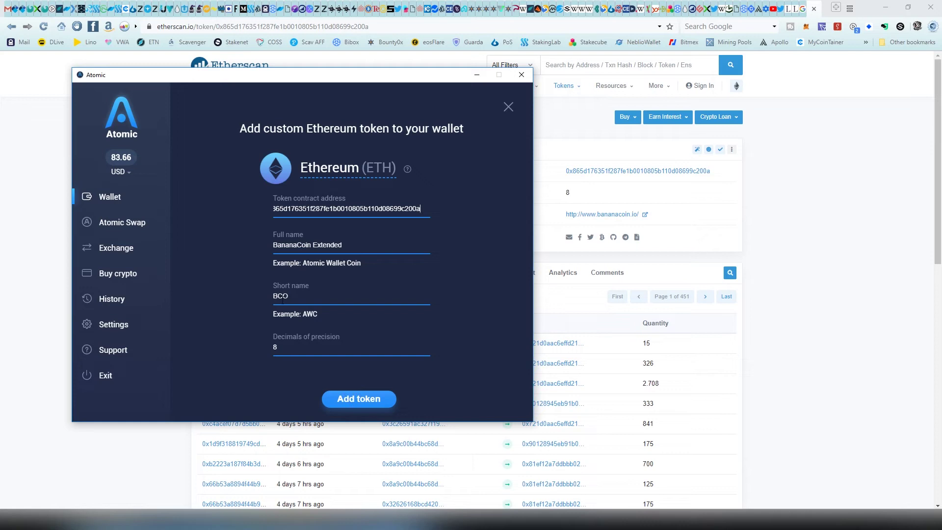
click(356, 399)
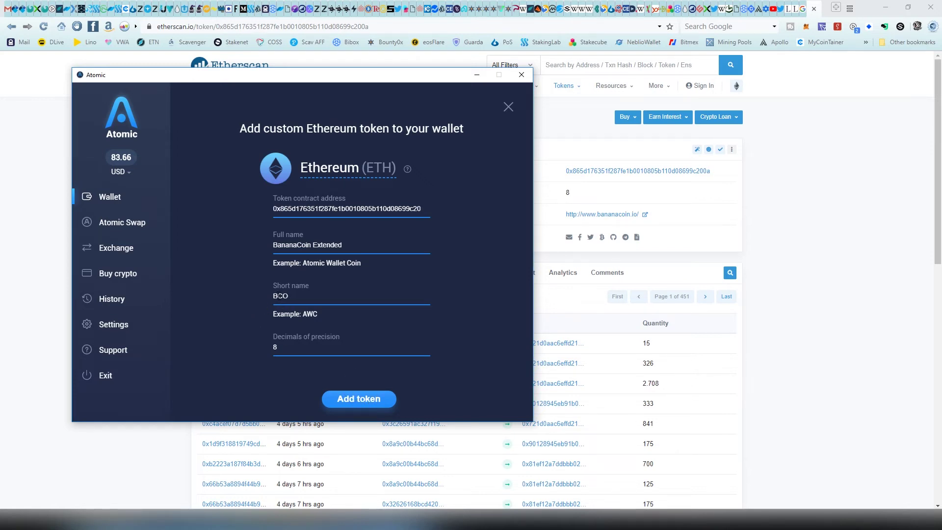
click(342, 398)
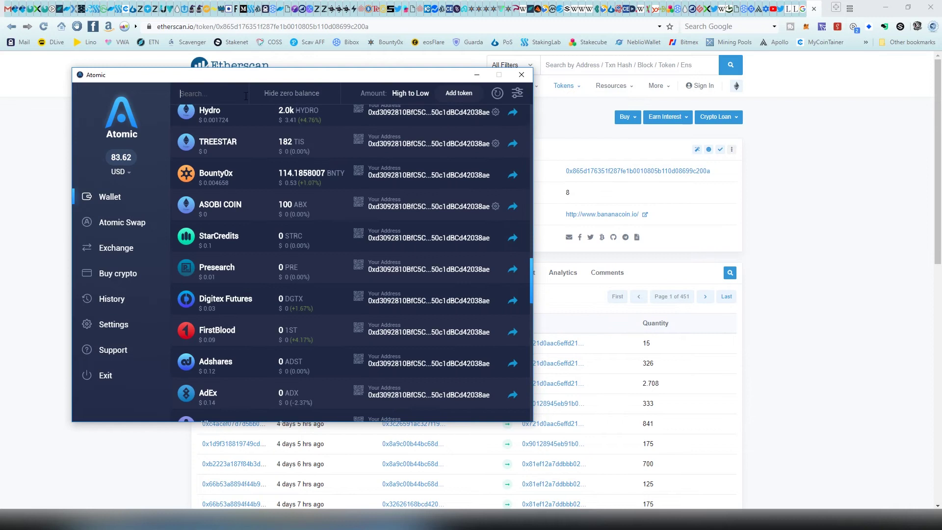
Search 'bco' to confirm BananaCoin is listed, clear the search, minimize Atomic and open MetaMask
text(bco)
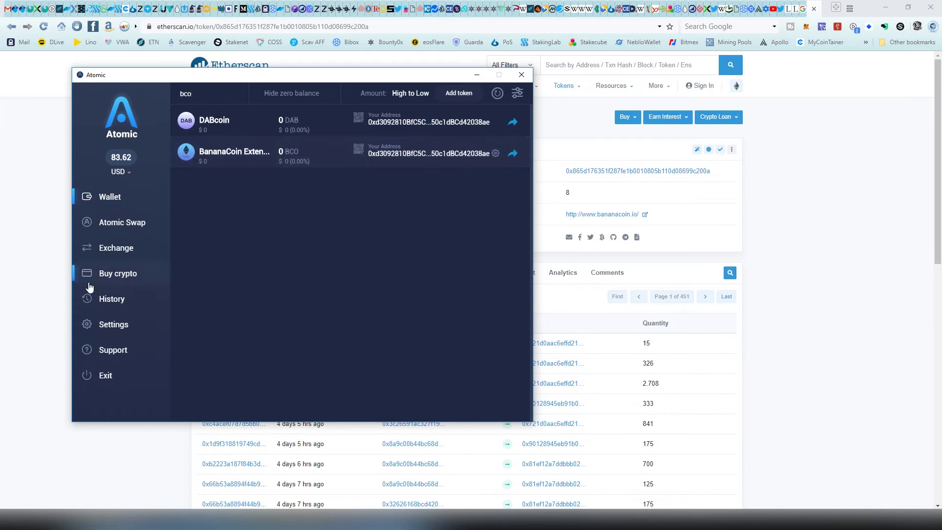
double_click(208, 100)
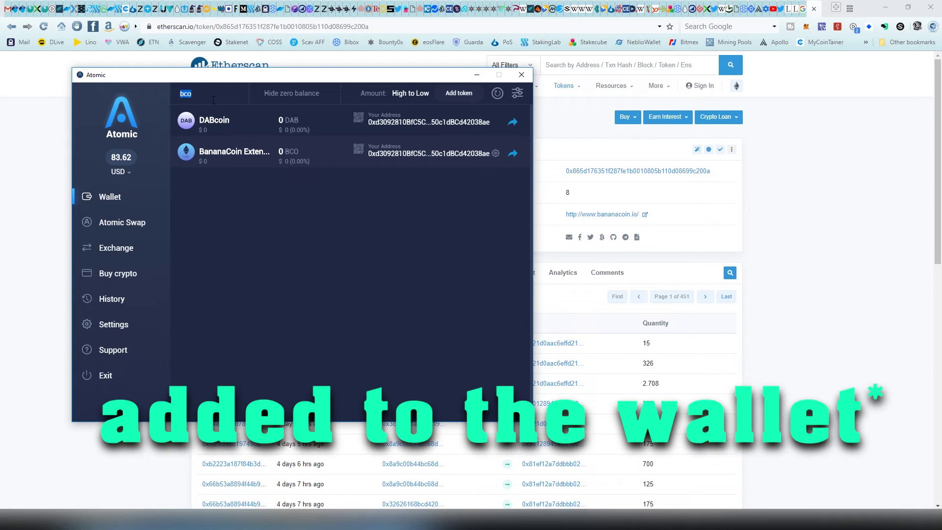
key(BackSpace)
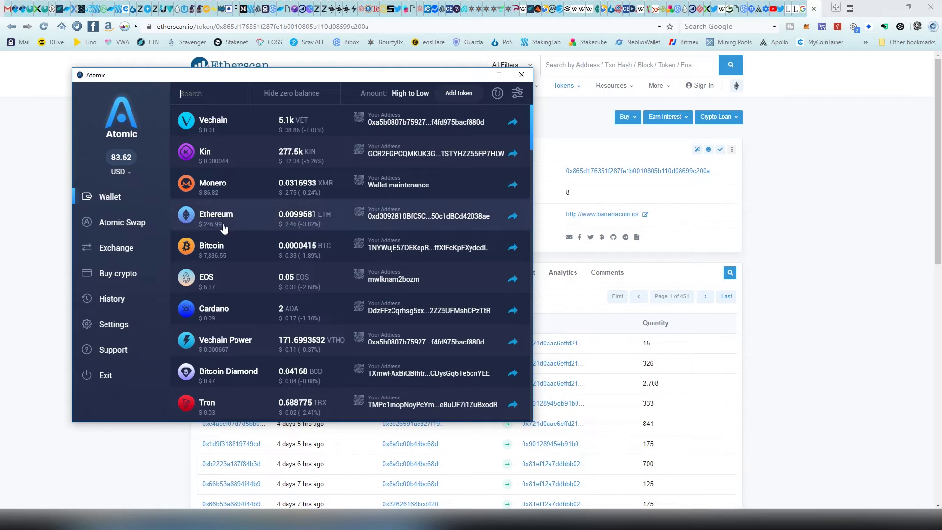
scroll(226, 235, down, 1)
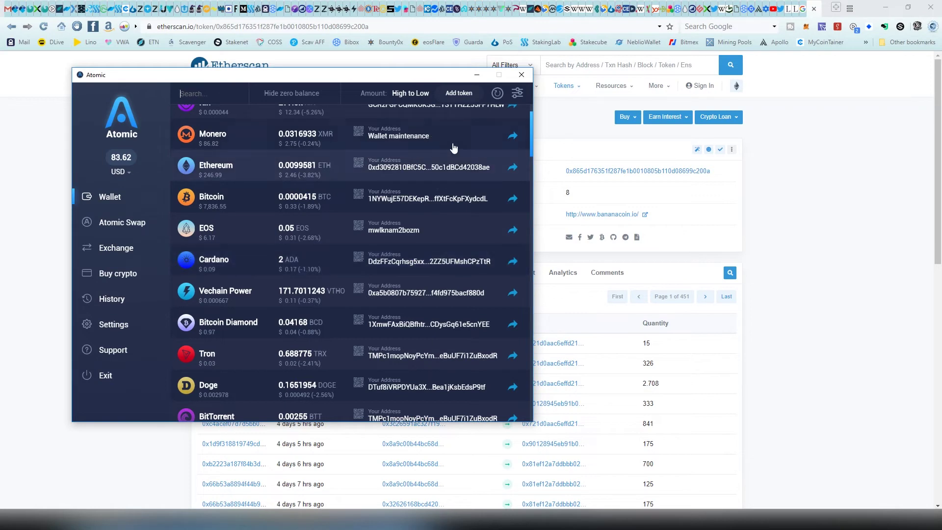
click(816, 238)
click(806, 26)
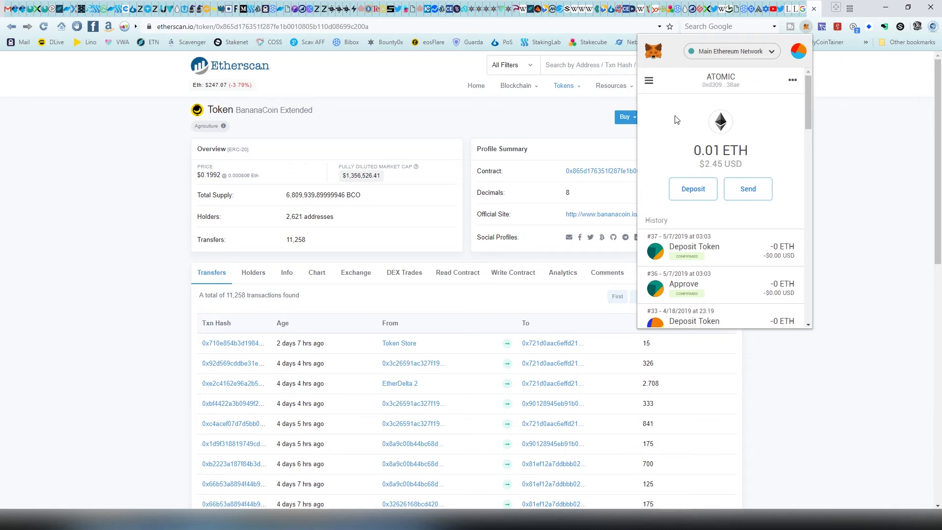
Scroll MetaMask's token list (ETH, SXDT, WETH, WINGS, WYV, HYDRO) down to the Add Token link
scroll(676, 120, down, 3)
scroll(674, 119, up, 3)
click(649, 81)
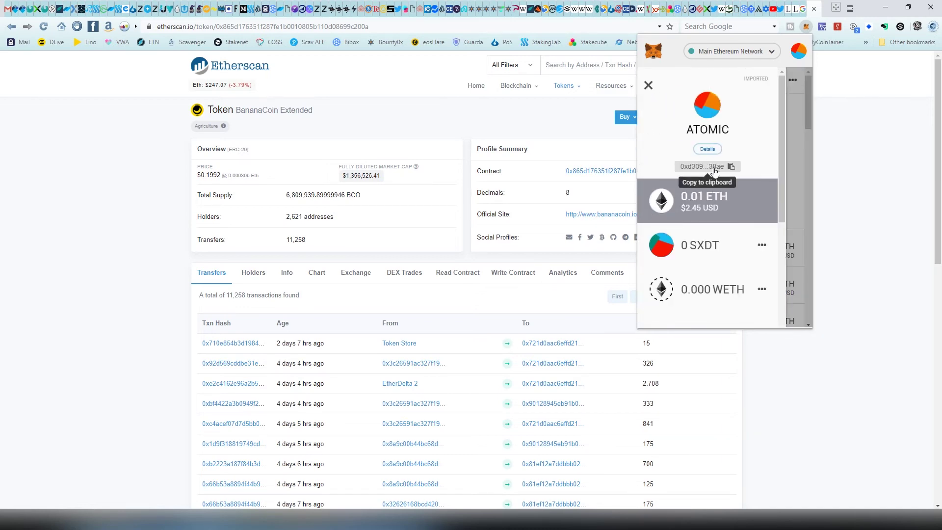
scroll(709, 181, down, 4)
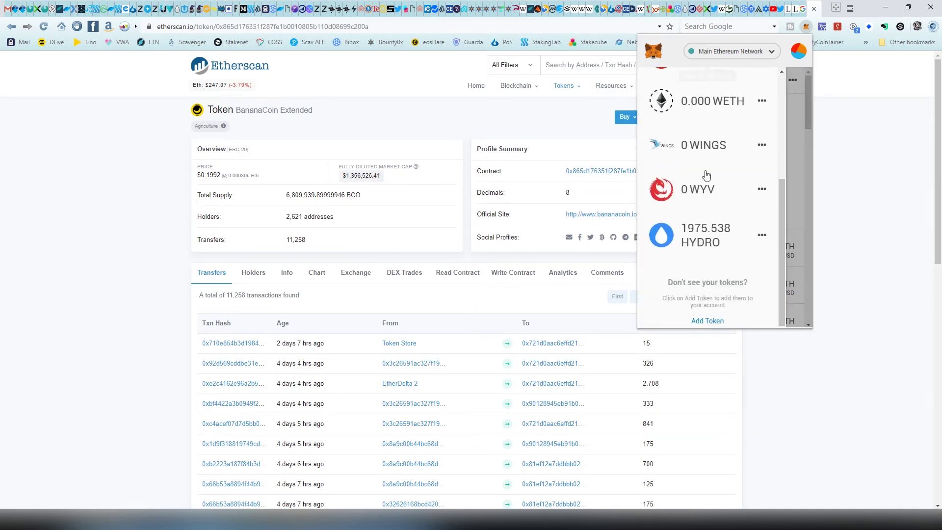
scroll(716, 236, up, 5)
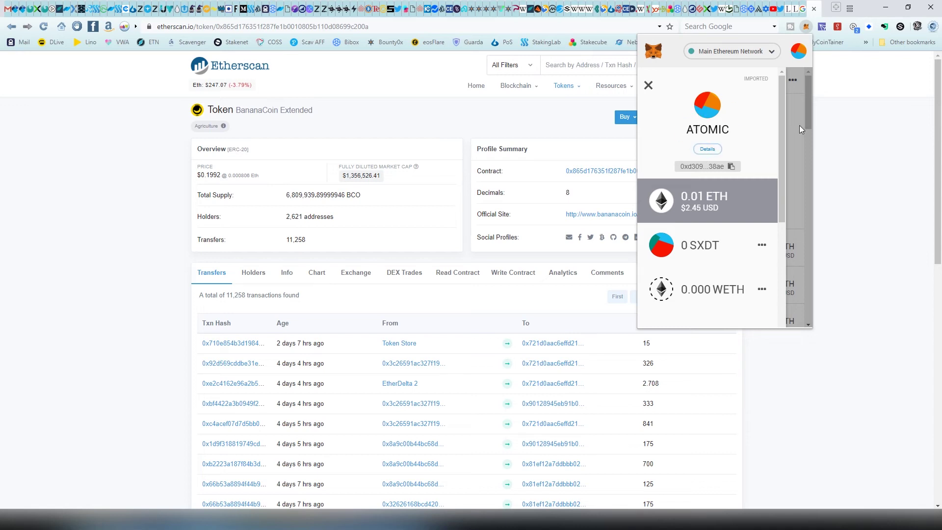
scroll(710, 178, down, 4)
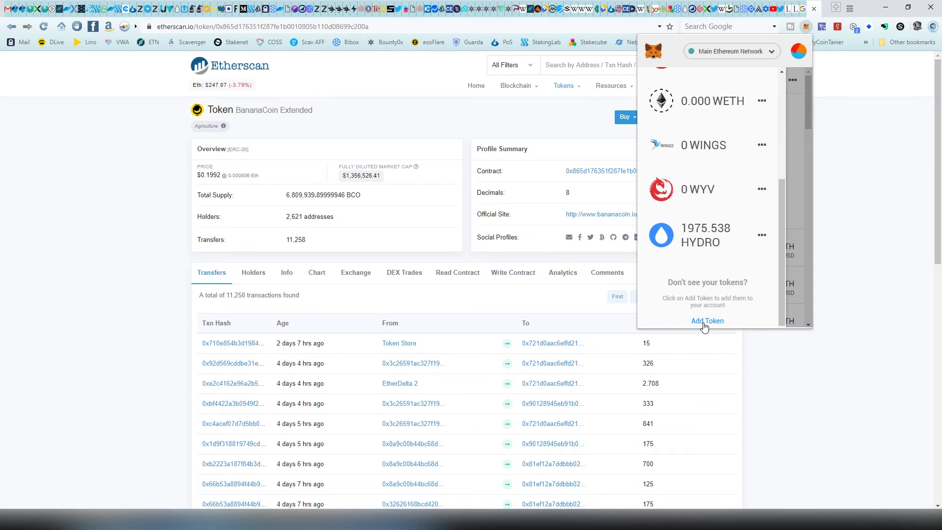
Open MetaMask's Add Token screen and search the known-token catalogue for 'win'
click(705, 321)
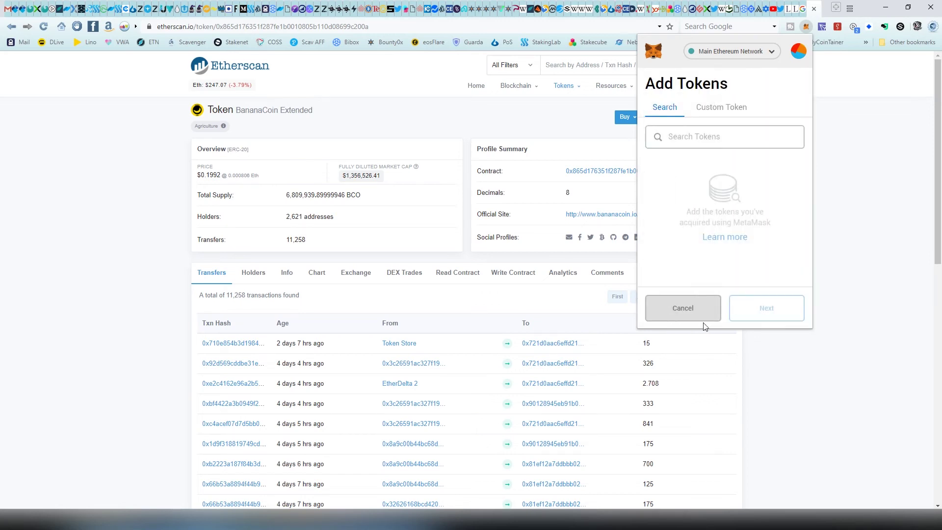
click(721, 107)
click(664, 107)
click(735, 138)
text(w)
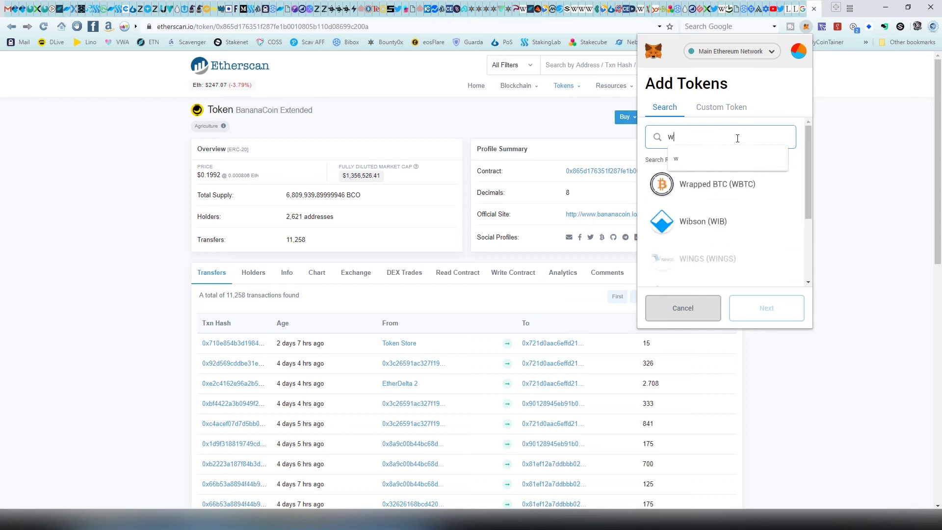
text(in)
scroll(731, 200, down, 1)
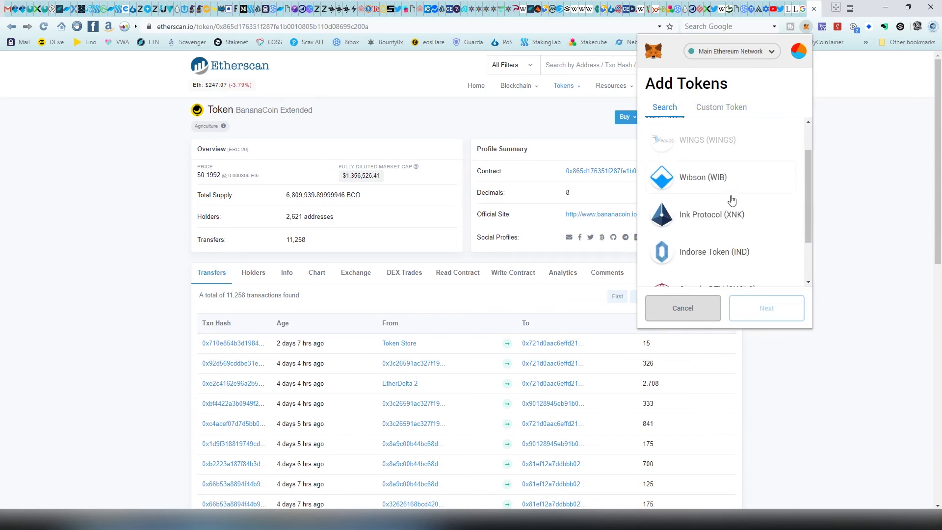
scroll(732, 200, down, 2)
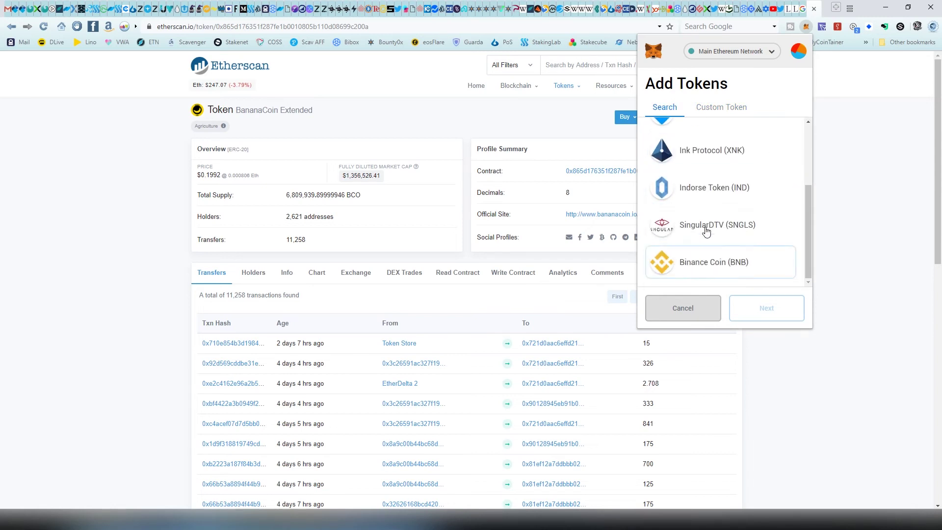
scroll(707, 245, up, 3)
Paste the BananaCoin contract address as a custom token, add BCO and check its 0 balance
click(725, 109)
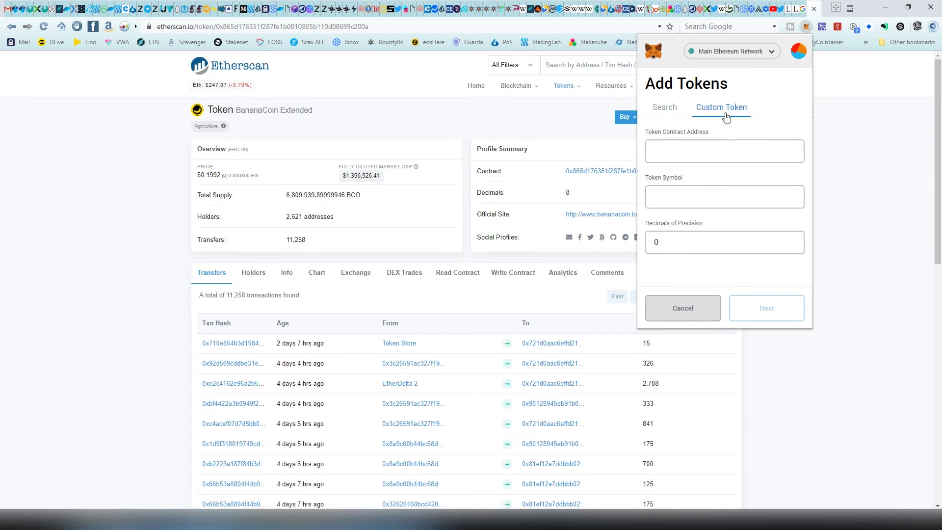
click(731, 148)
key(ctrl+v)
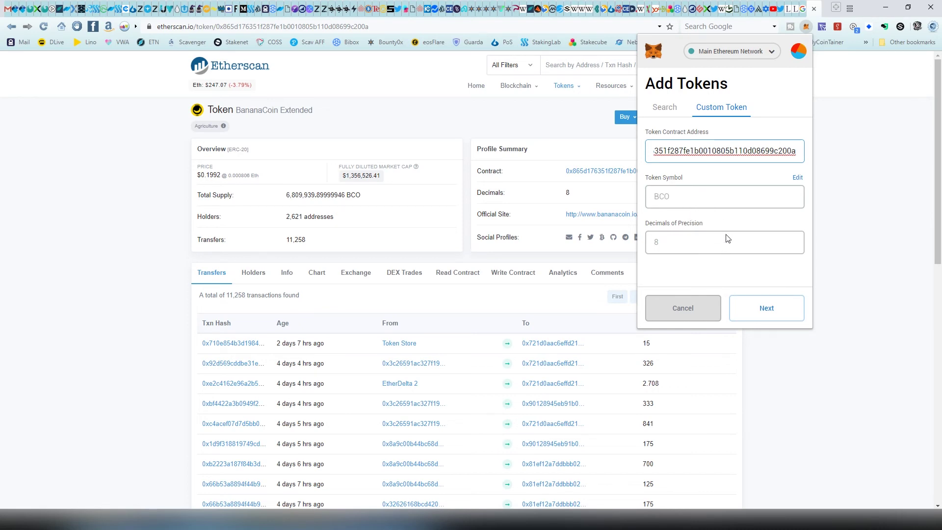
click(754, 308)
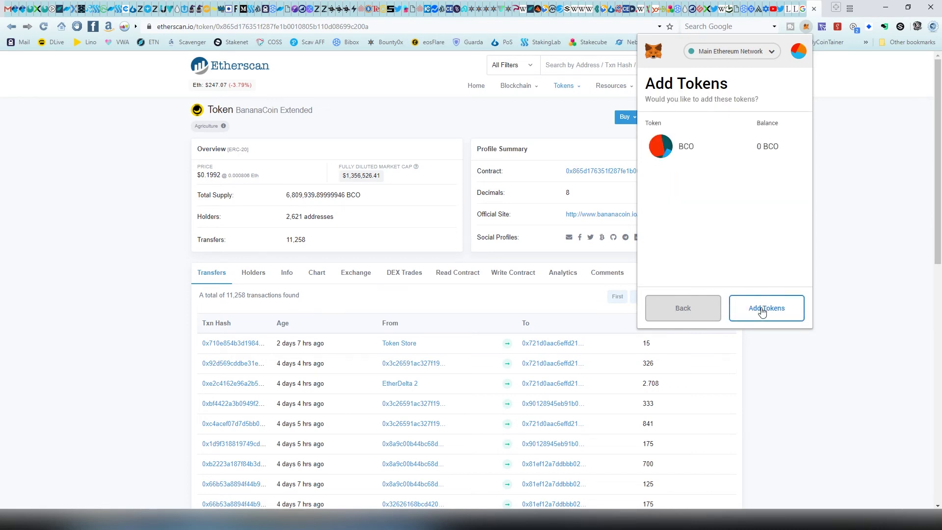
click(762, 309)
click(648, 82)
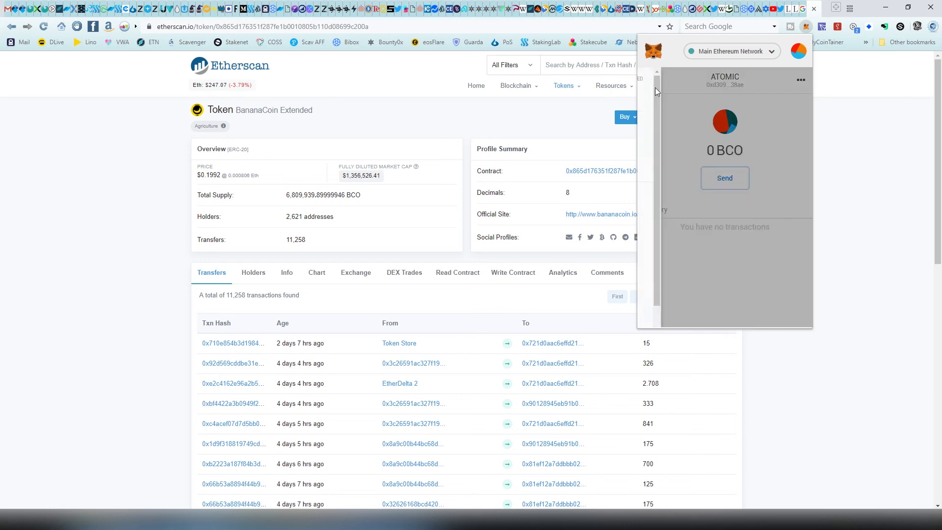
scroll(724, 157, down, 5)
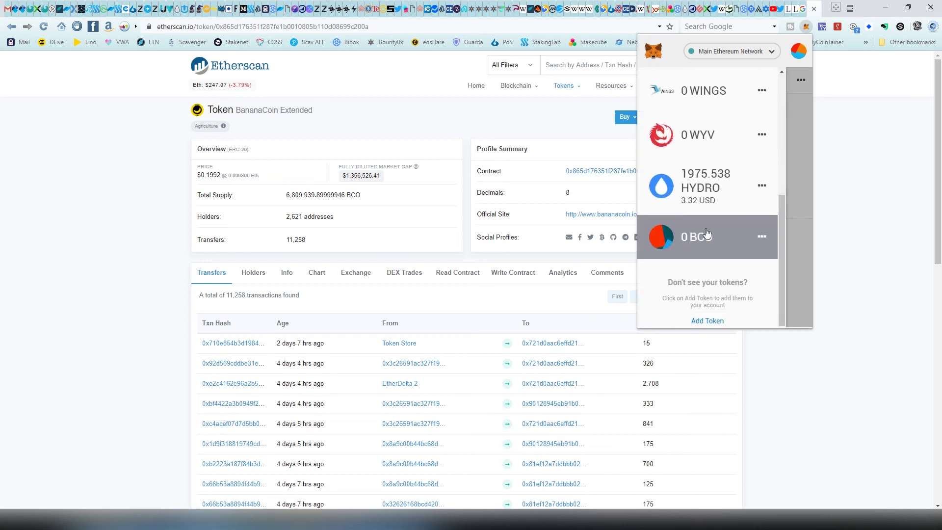